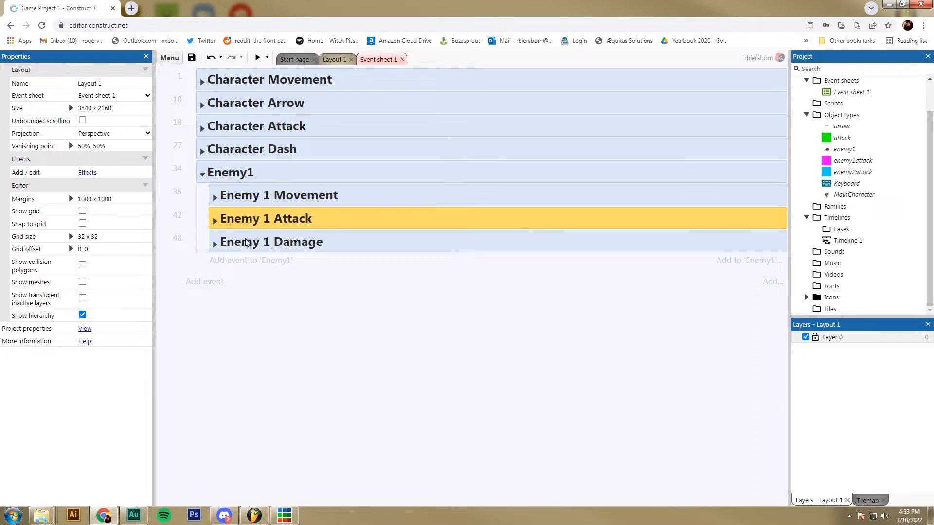
Preview Layout 1 and test the goblin's movement, arrow and attack against the beetle enemy until it is destroyed
left_click(336, 59)
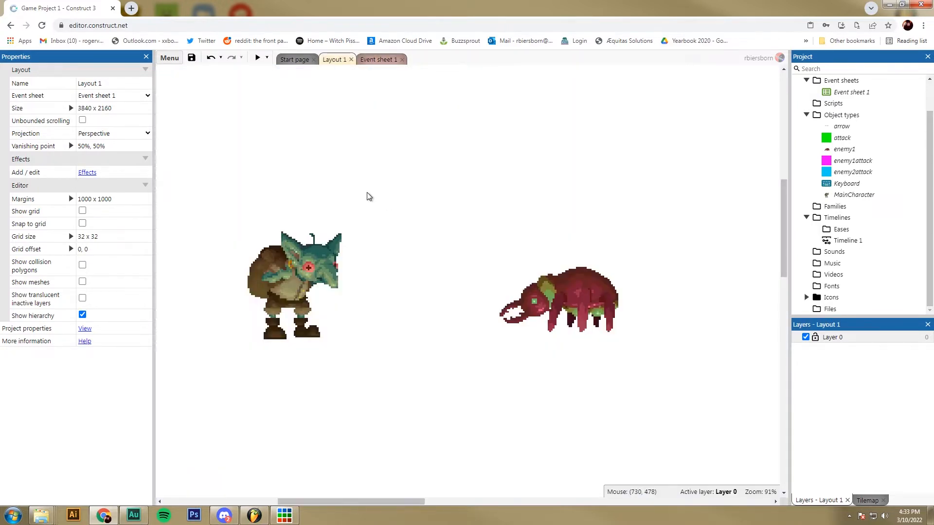
left_click(258, 58)
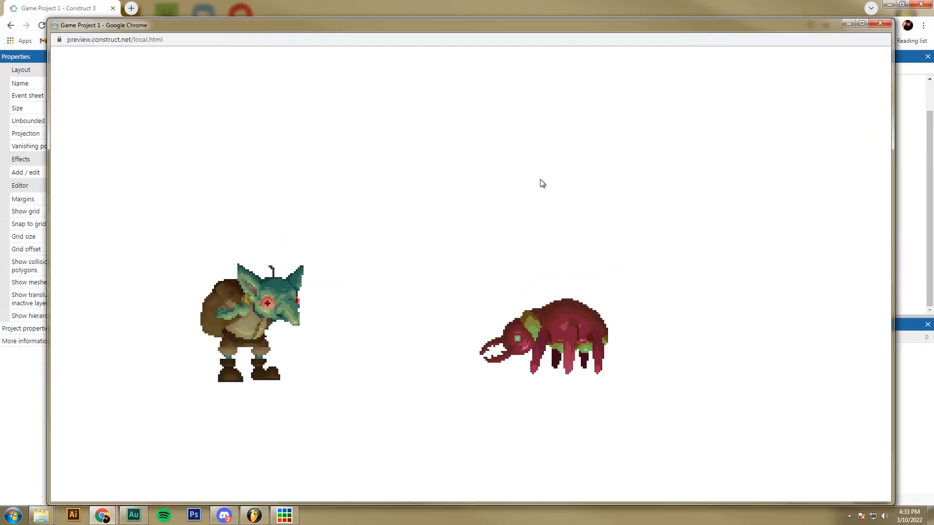
left_click(664, 210)
key("space")
key("a")
key("d")
left_click(750, 201)
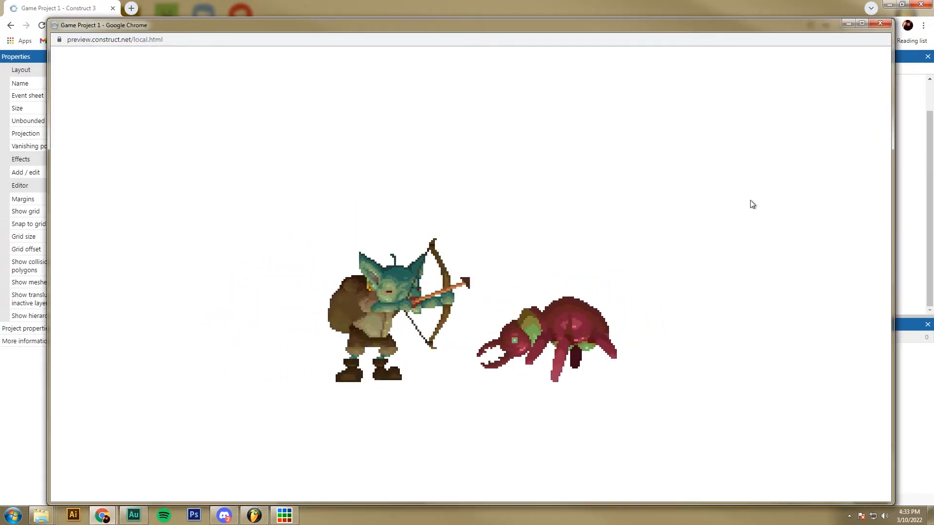
key("d")
left_click(751, 202)
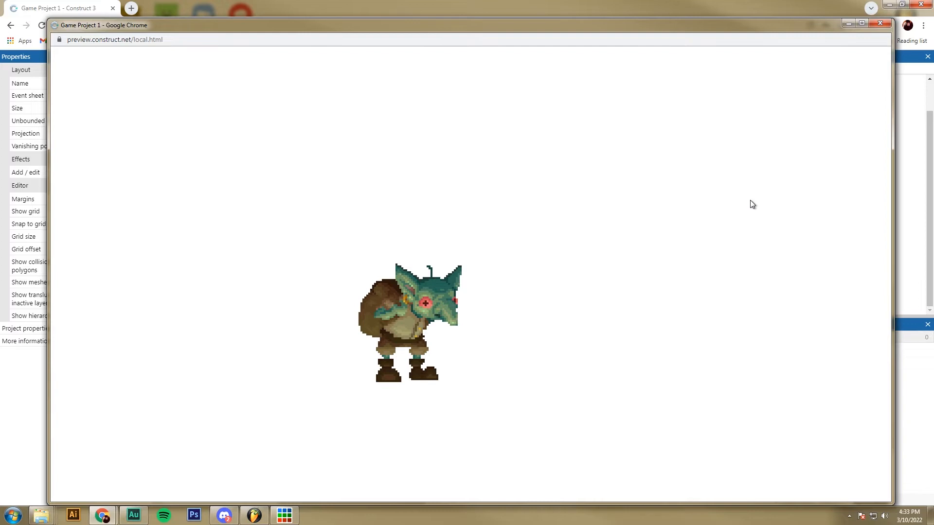
left_click(880, 23)
Switch to Piskel, check the death animation's GIF export options, and return to the Construct 3 layout
left_click(284, 515)
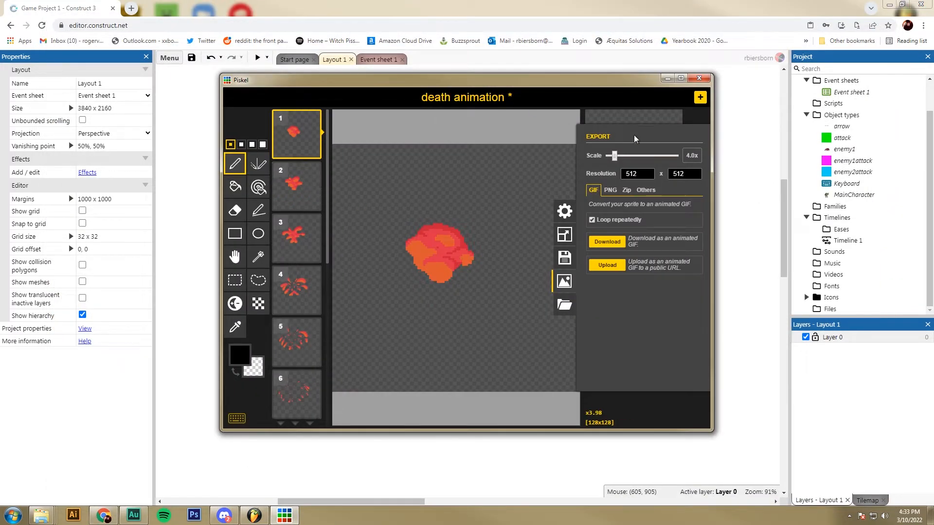
left_click(548, 129)
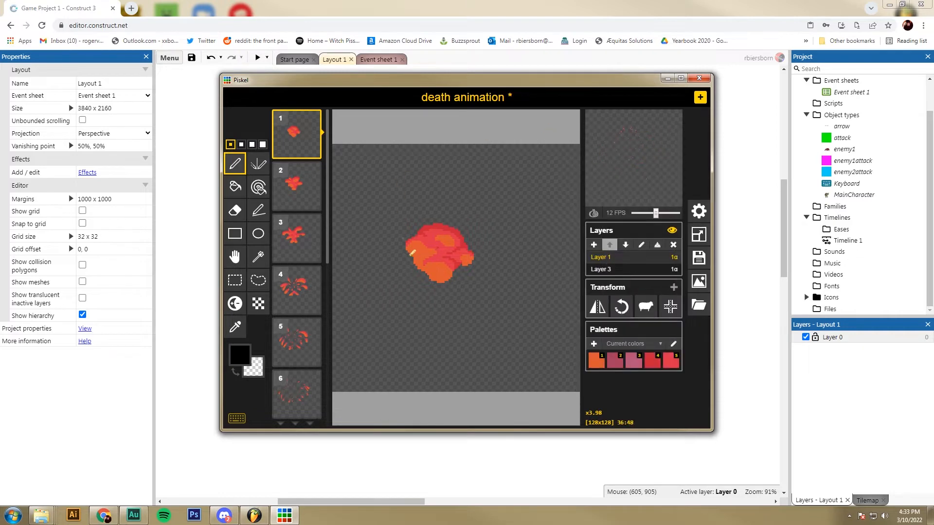
left_click(699, 281)
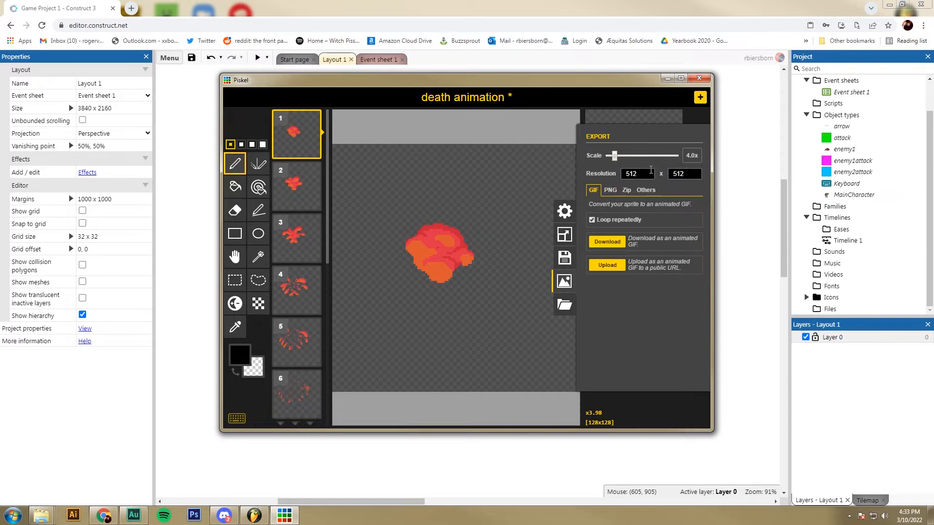
left_click(607, 242)
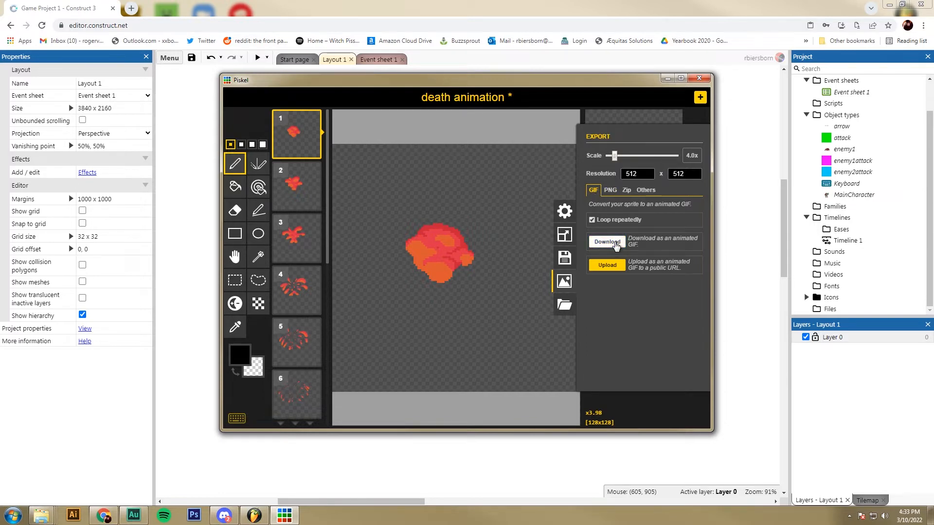
left_click(667, 78)
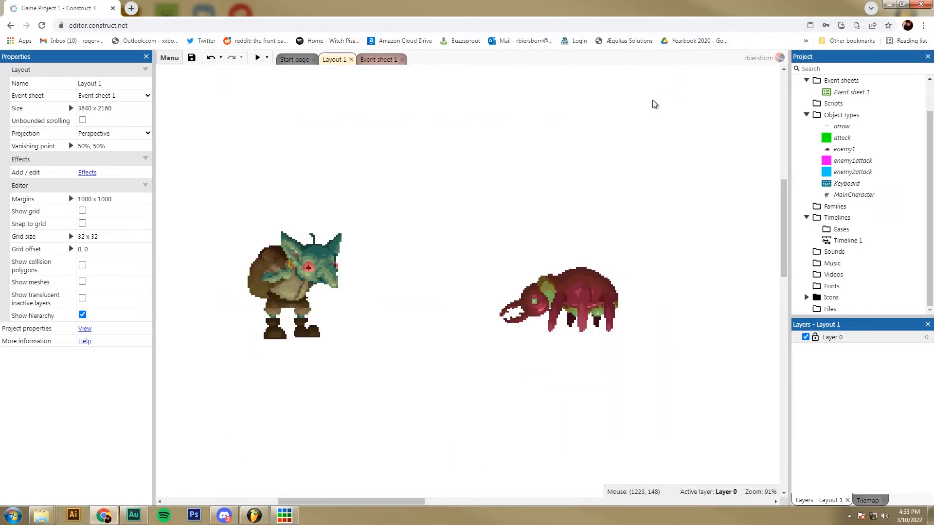
Insert a new Sprite object named enemydefeat into the empty area between the goblin and the beetle
right_click(446, 142)
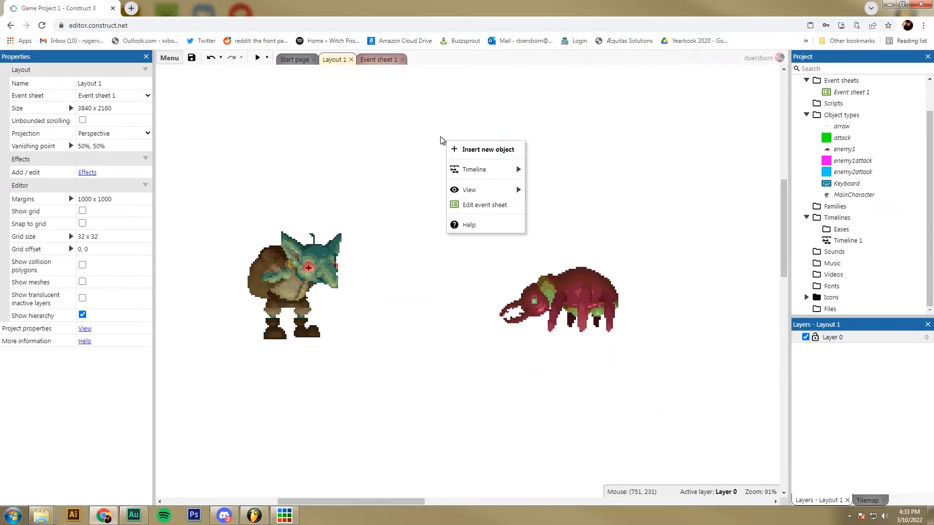
left_click(470, 153)
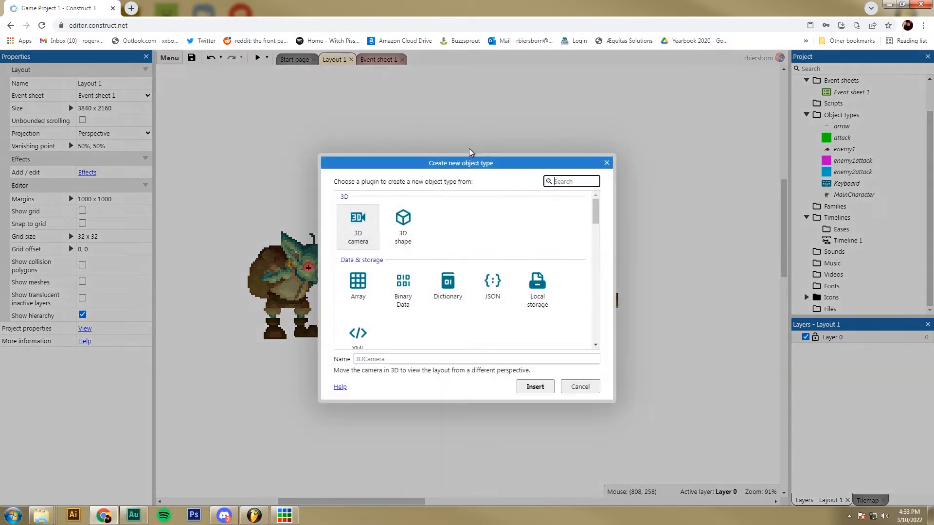
left_click_drag(597, 210, 597, 254)
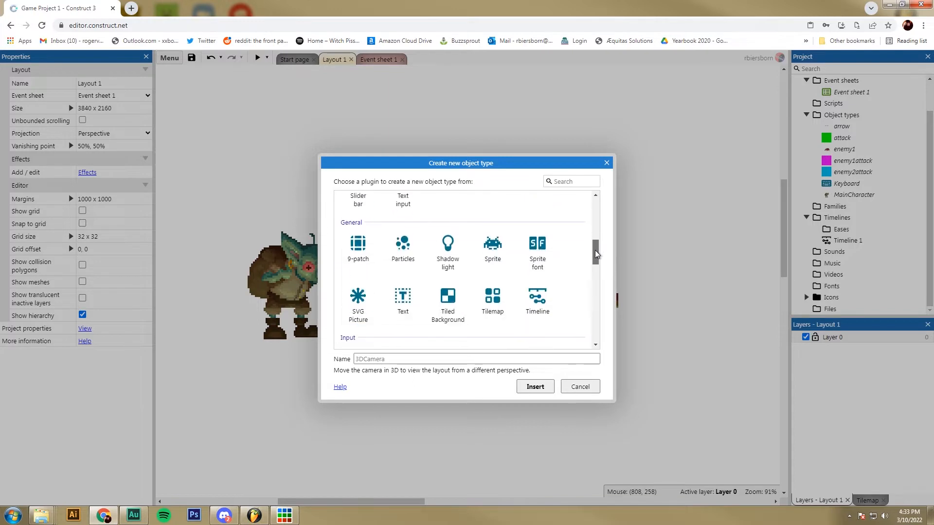
left_click(492, 242)
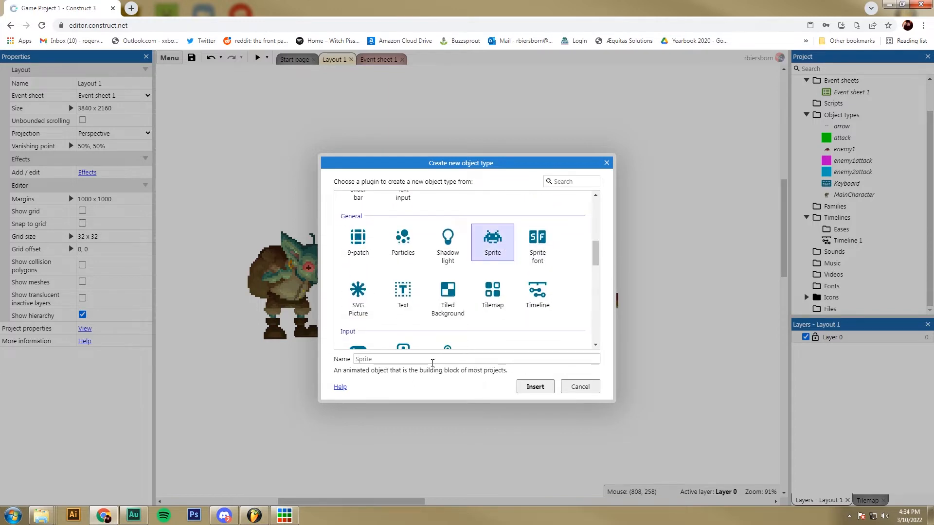
left_click(432, 361)
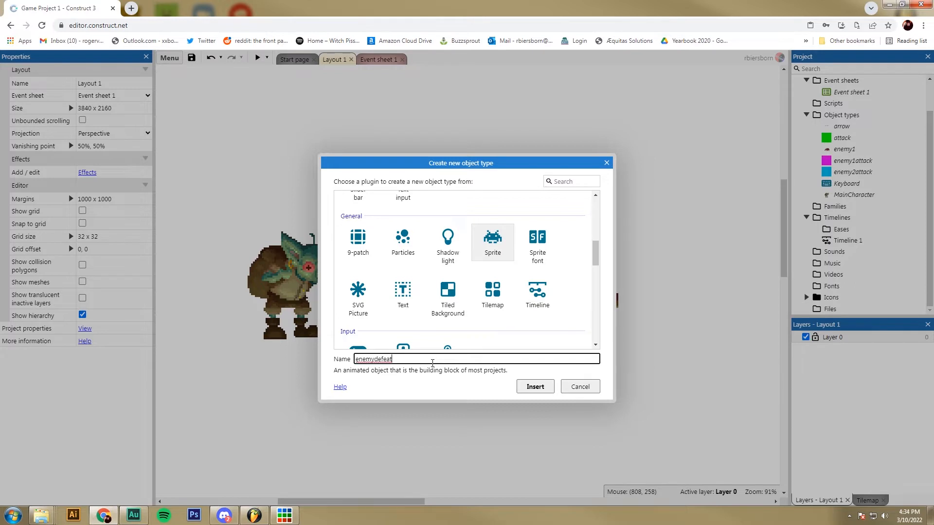
left_click(532, 388)
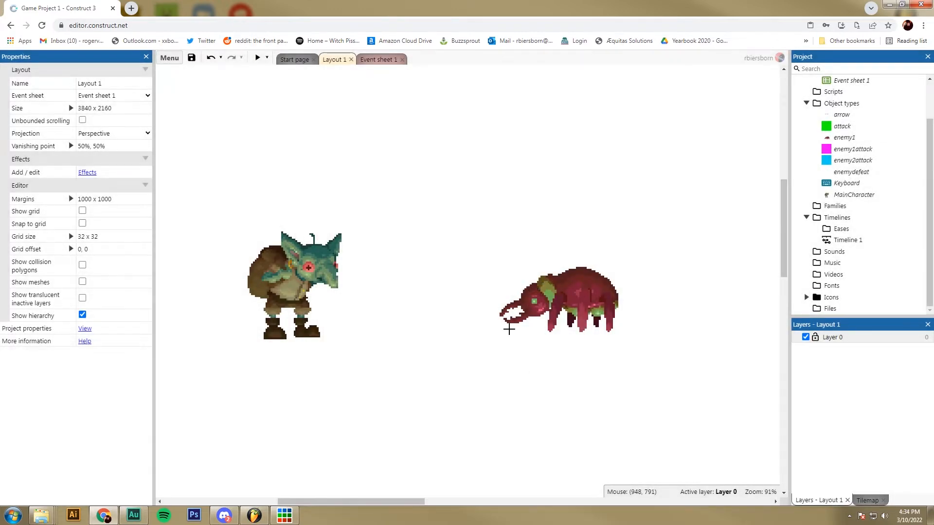
left_click(406, 181)
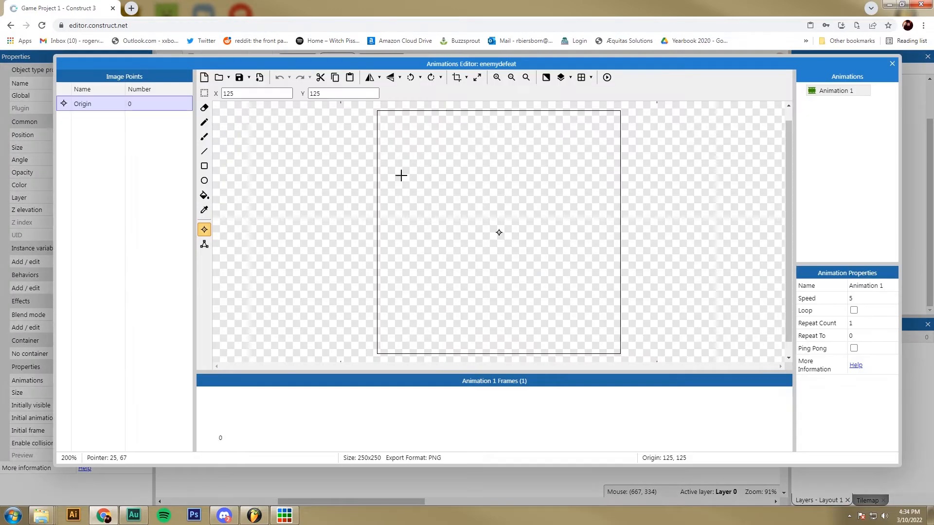
Load the "defeat animation" file into enemydefeat's Animation 1 and delete the blank first frame
left_click(219, 79)
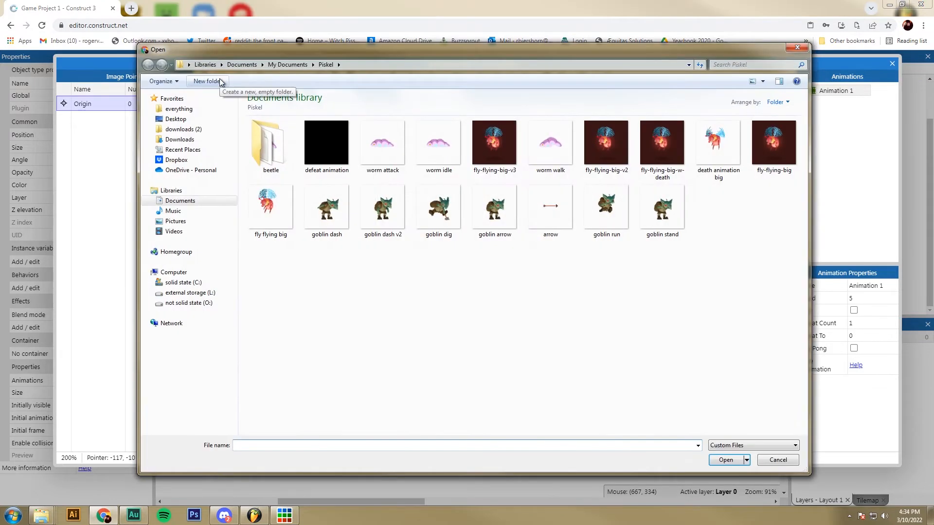
left_click(339, 162)
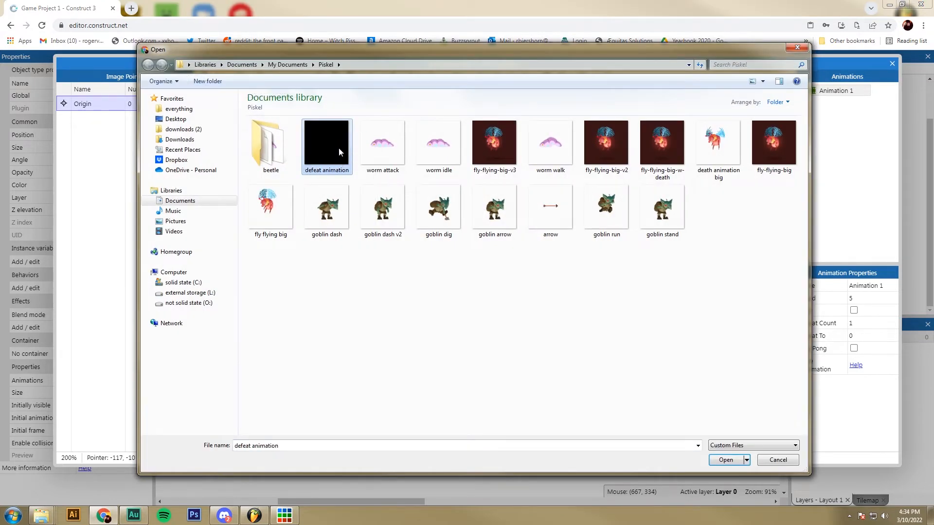
double_click(326, 146)
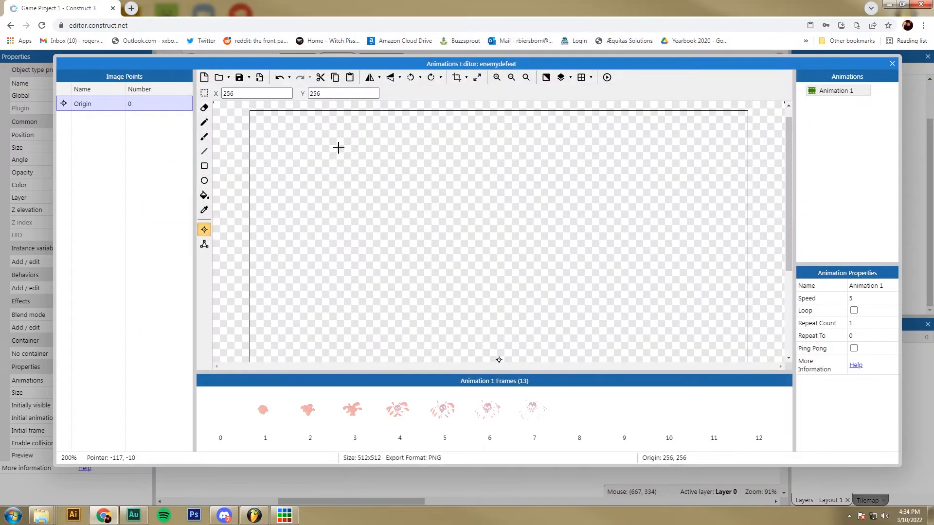
left_click(217, 417)
key("Delete")
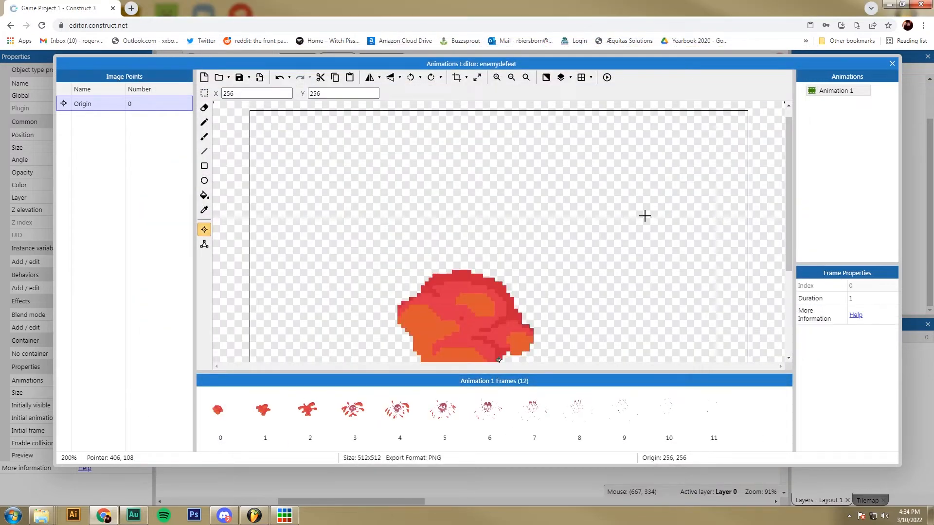
Preview Animation 1 of the enemydefeat sprite and replay it once
right_click(838, 90)
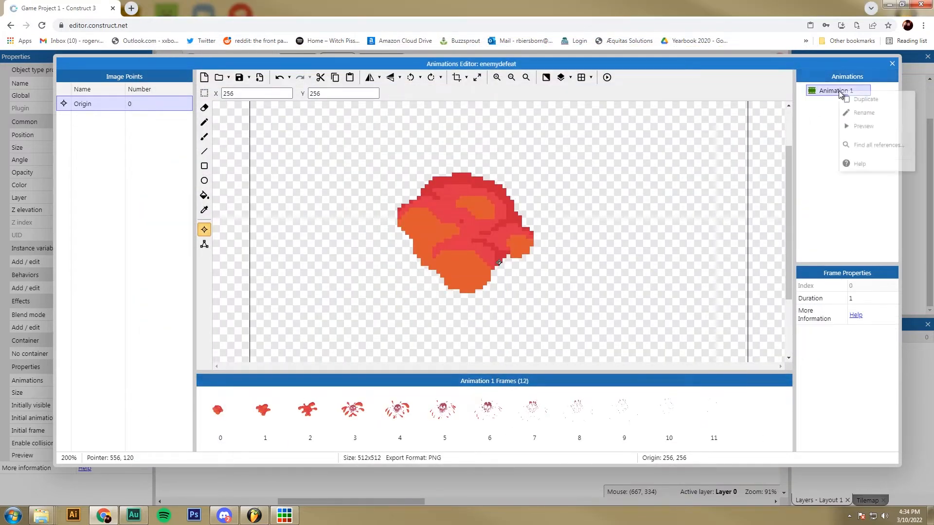
left_click(859, 132)
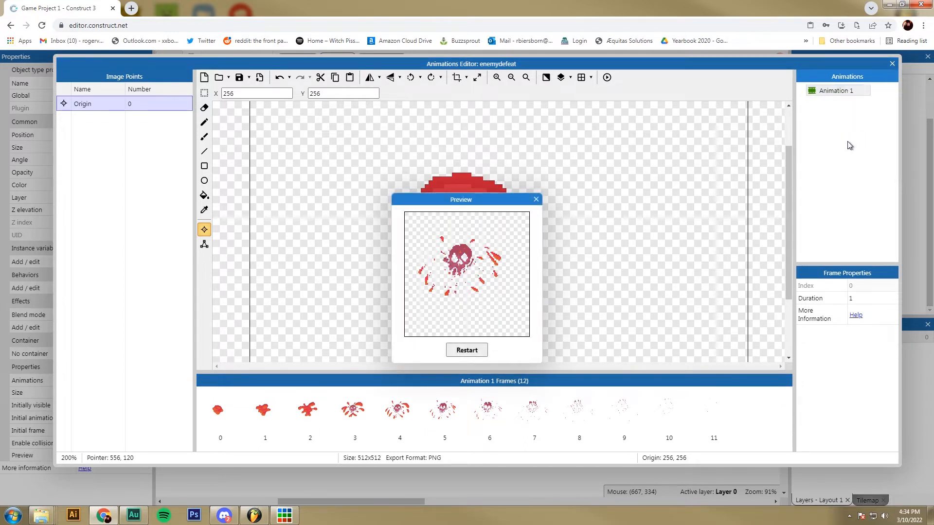
left_click(474, 350)
left_click(535, 199)
Set Animation 1's speed to 12 and replay its preview to check the new pace
left_click(835, 90)
left_click(863, 298)
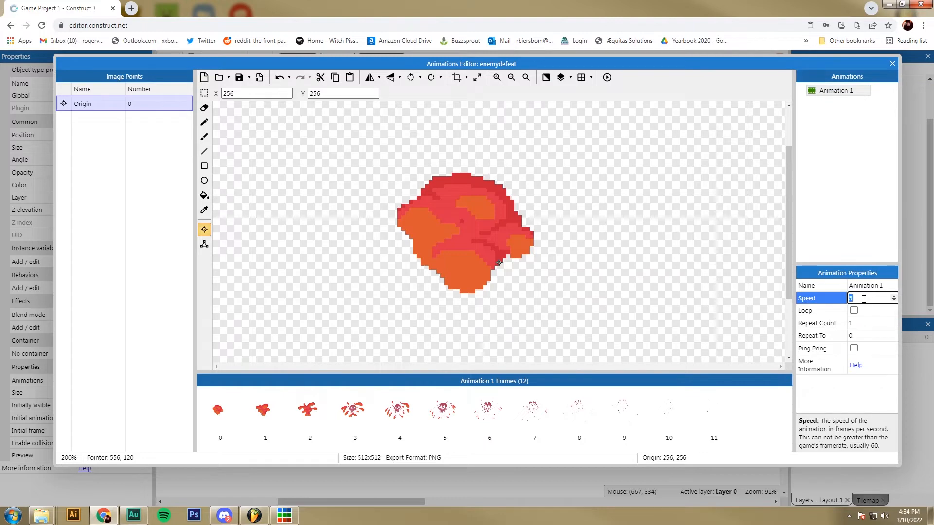
right_click(829, 91)
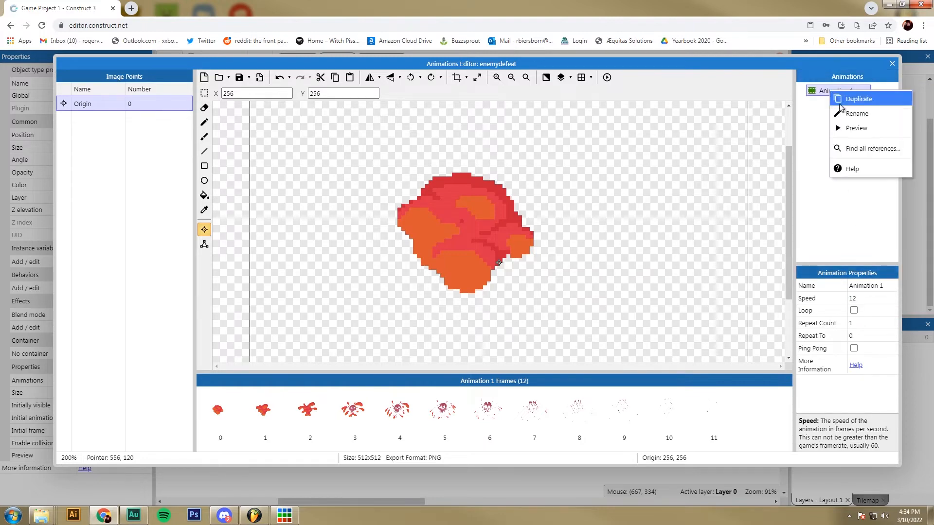
left_click(851, 127)
left_click(472, 351)
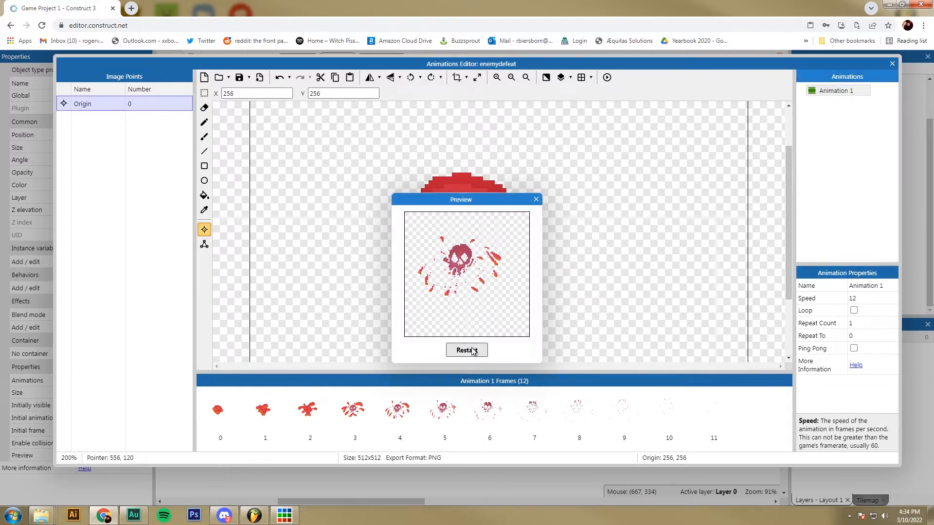
left_click(473, 351)
left_click(473, 351)
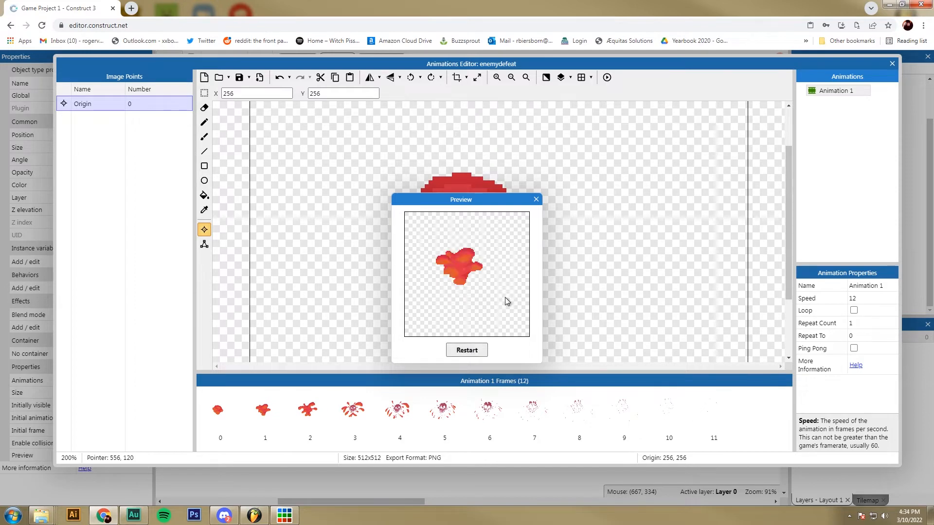
left_click(536, 200)
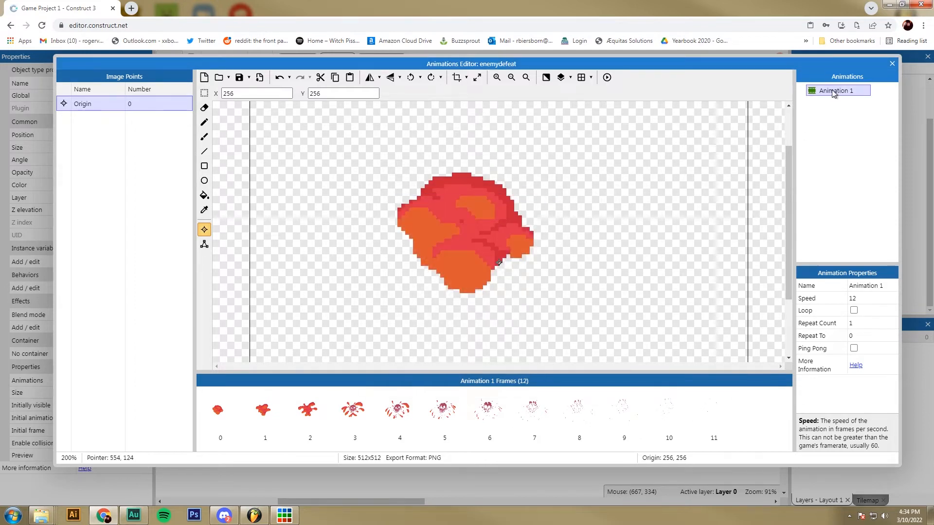
Close the animations editor and move the enemydefeat sprite above the layout's upper boundary, to about 764, -593
left_click(891, 65)
left_click_drag(454, 186, 457, 192)
scroll(486, 241, "up", 4)
left_click_drag(438, 379, 430, 83)
scroll(424, 160, "up", 4)
left_click_drag(430, 278, 446, 153)
scroll(502, 230, "down", 3)
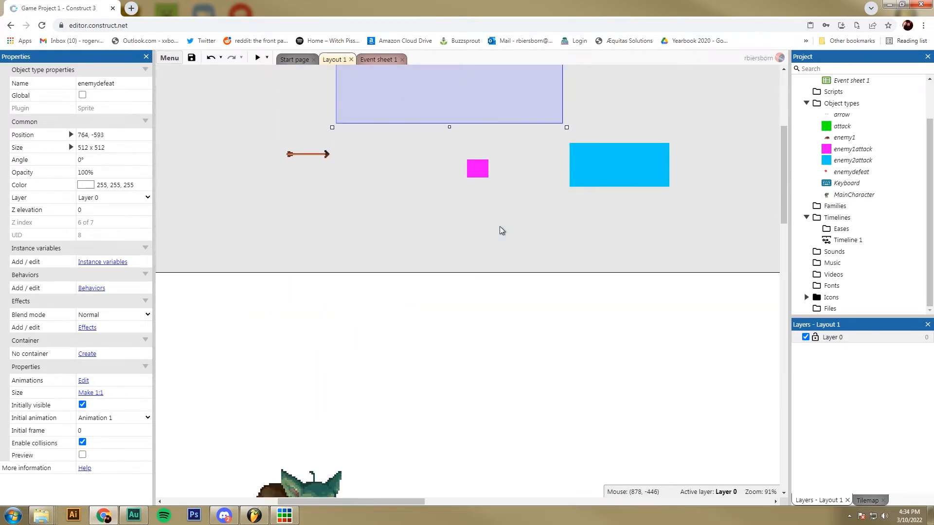
scroll(501, 230, "down", 5)
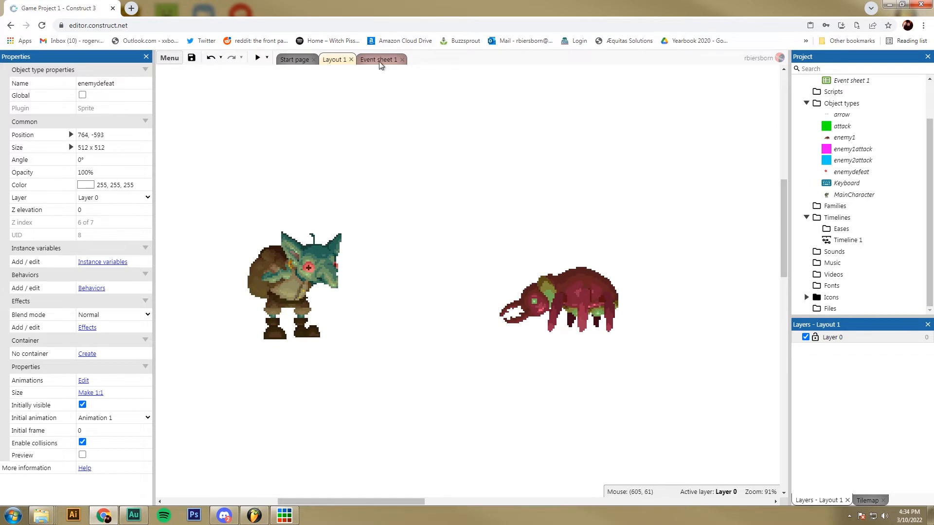
Open Event sheet 1 and expand the Enemy 1 Damage group inside Enemy1
left_click(379, 60)
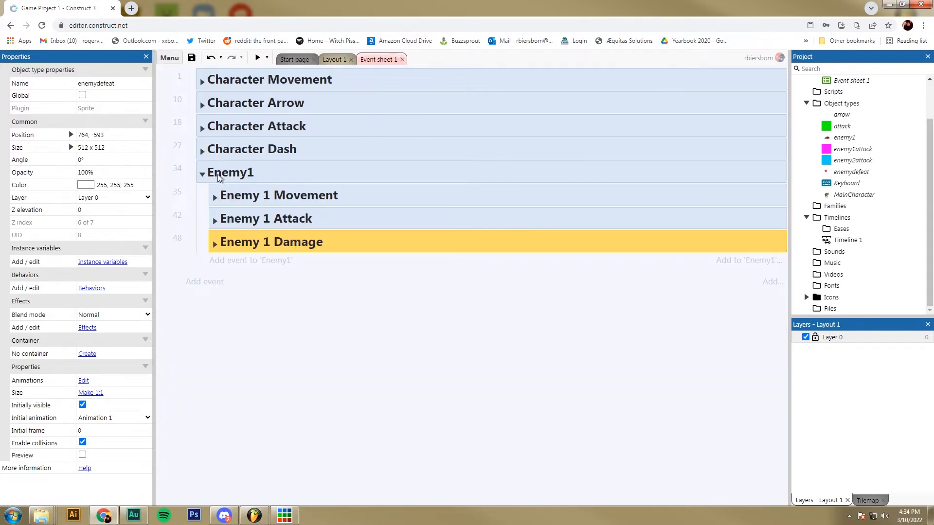
left_click(203, 174)
left_click(202, 175)
left_click(214, 244)
scroll(217, 249, "down", 5)
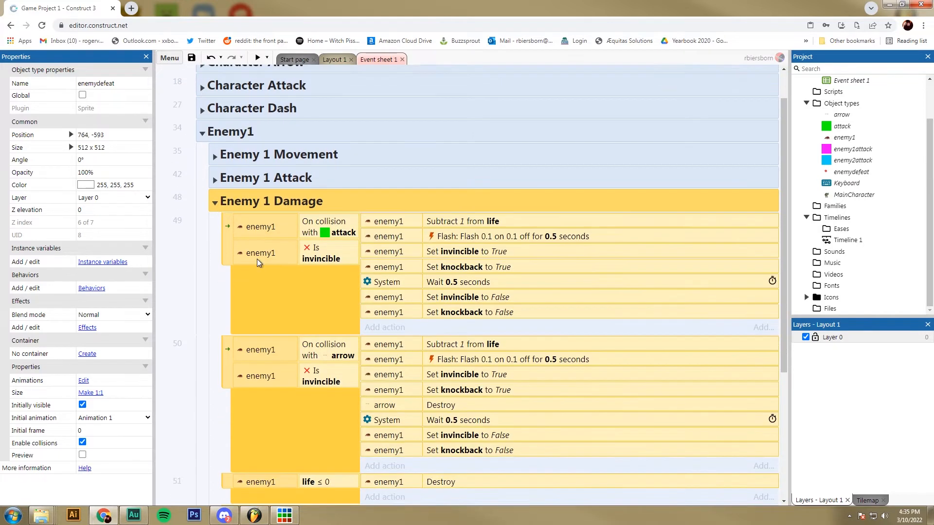
Add an enemy1 Spawn another object action to the life ≤ 0 event, with enemydefeat as the object on layer 0
left_click(228, 280)
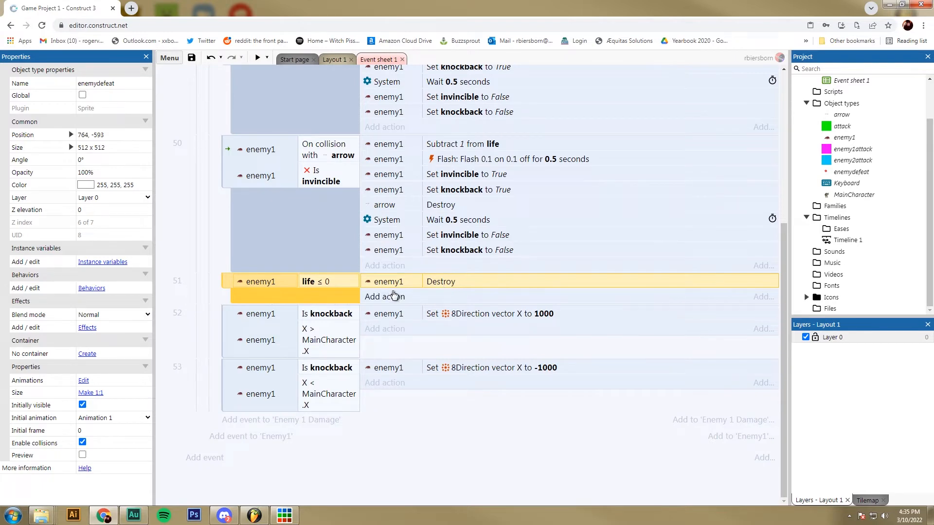
left_click(390, 300)
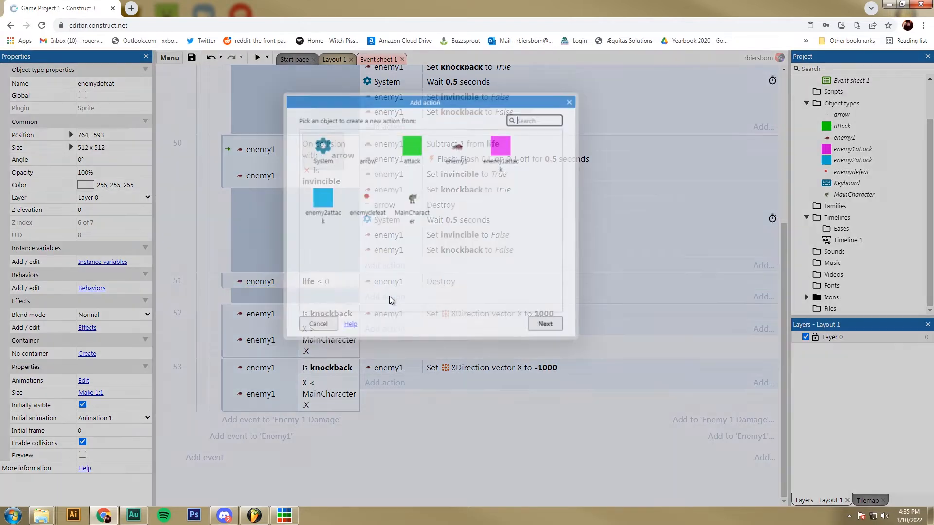
double_click(457, 153)
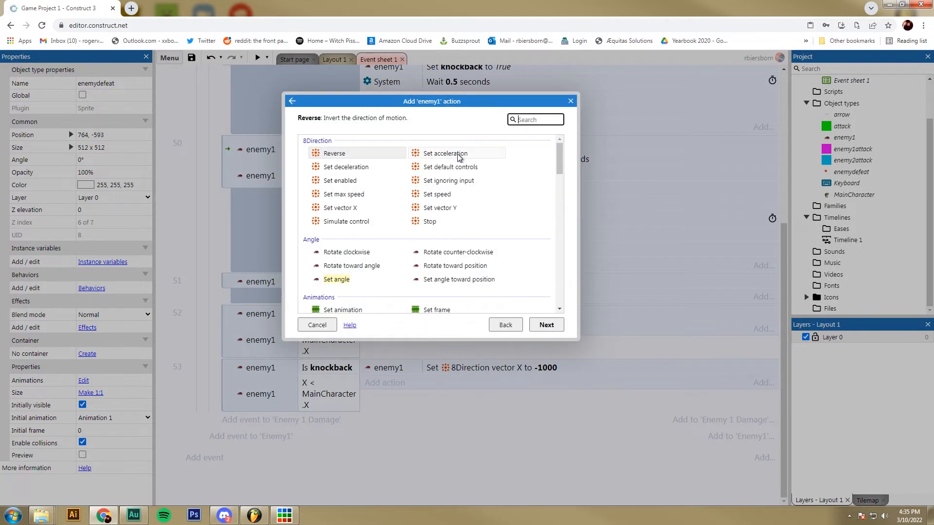
scroll(559, 169, "down", 2)
left_click_drag(560, 167, 553, 242)
left_click(375, 241)
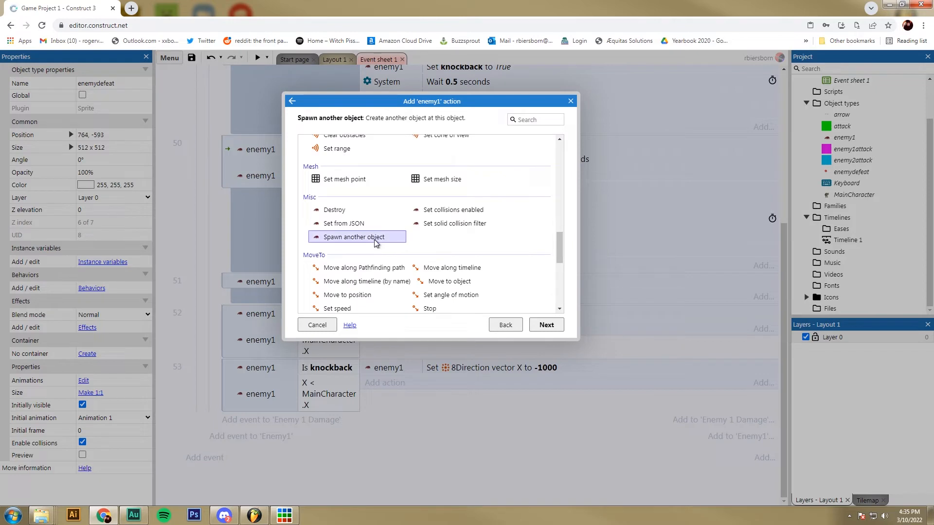
double_click(366, 238)
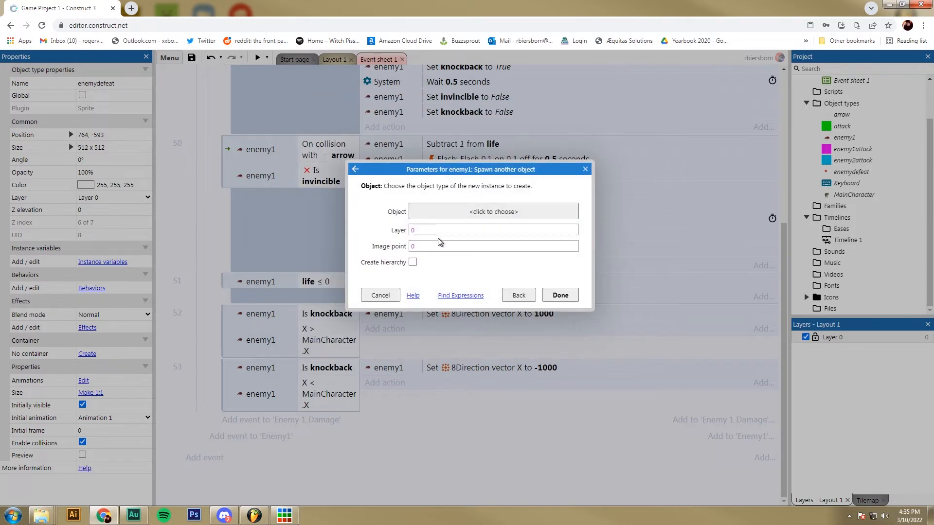
left_click(454, 212)
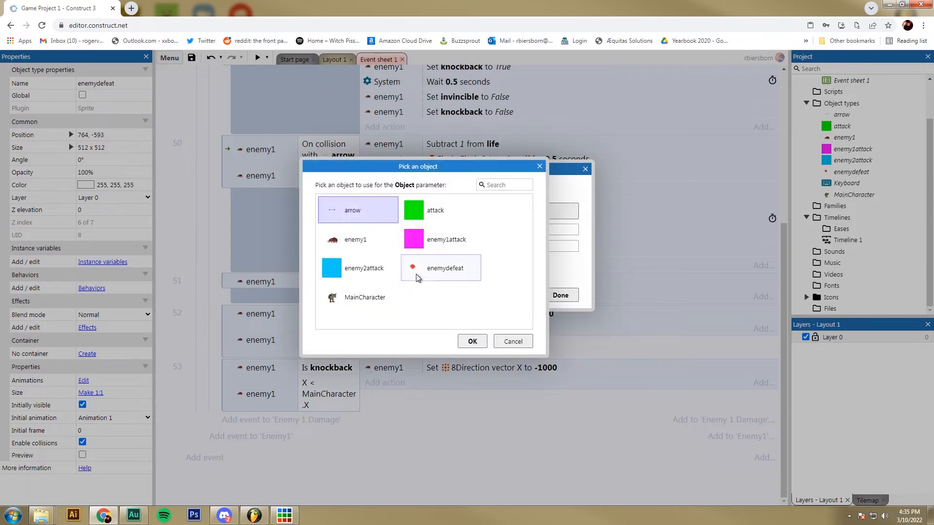
left_click(433, 270)
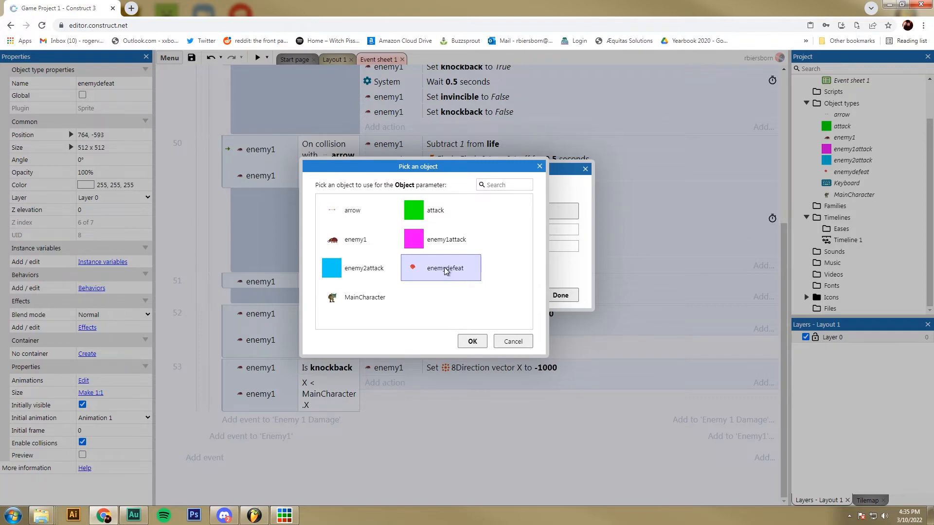
double_click(446, 271)
left_click(559, 295)
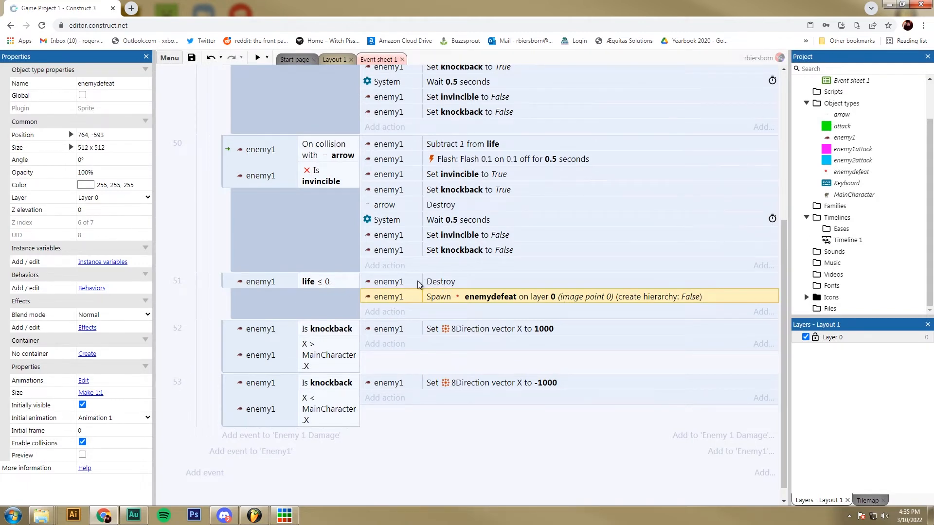
Move the Spawn enemydefeat action above the Destroy action in enemy1's life ≤ 0 event
left_click(380, 283)
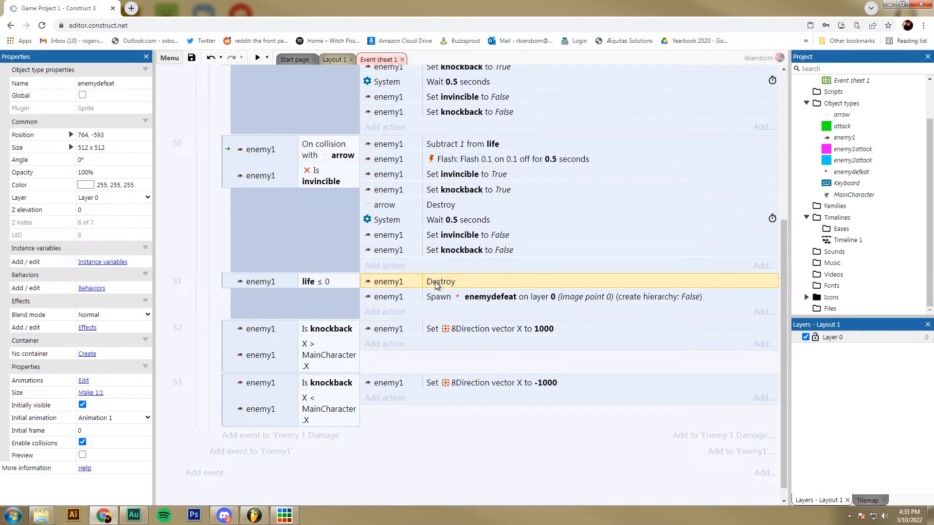
left_click(388, 298)
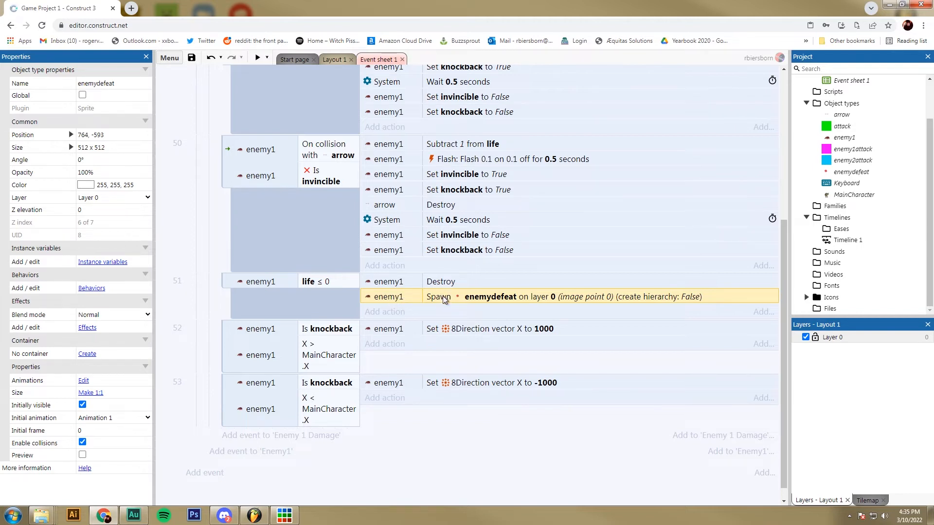
left_click_drag(443, 297, 440, 281)
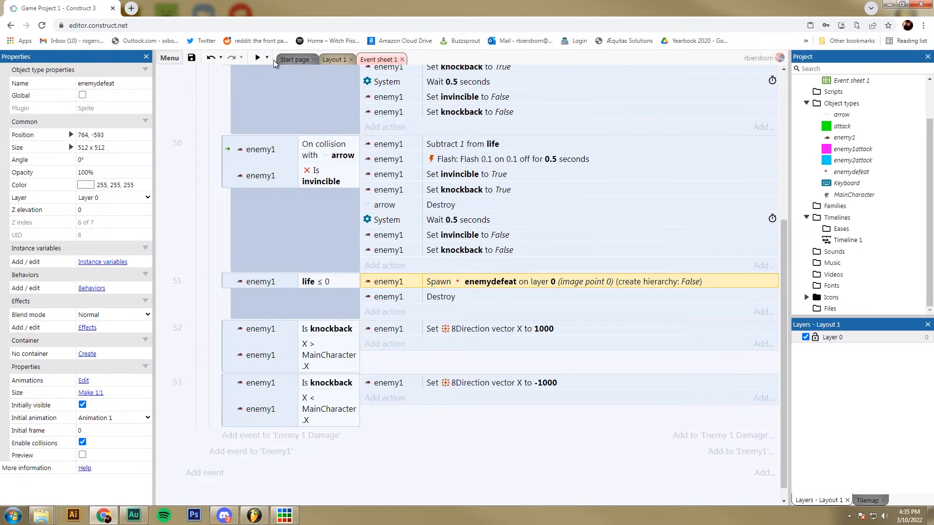
Run the game preview and attack enemy1 with arrows until it is defeated to test the enemydefeat spawn
left_click(257, 58)
key("Right")
key("space")
key("Left")
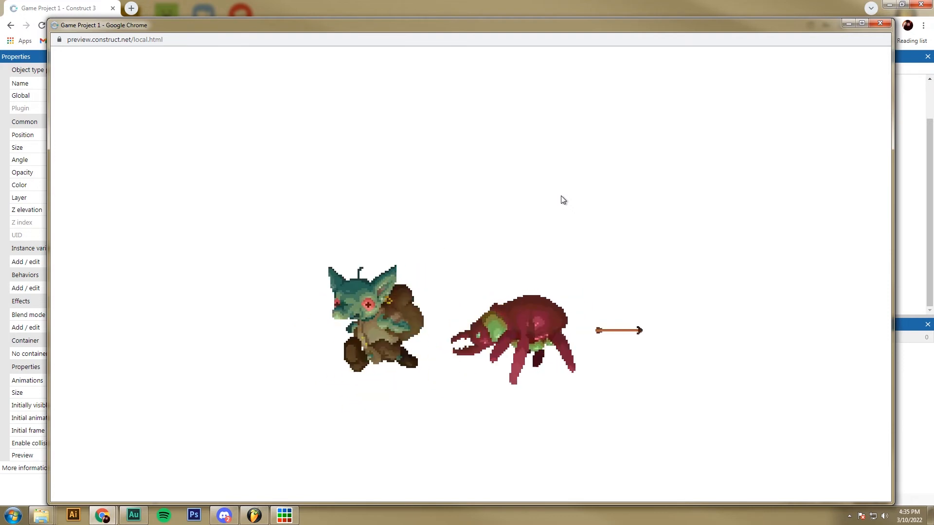
key("Right")
key("space")
key("Left")
key("Right")
key("space")
key("Left")
key("Right")
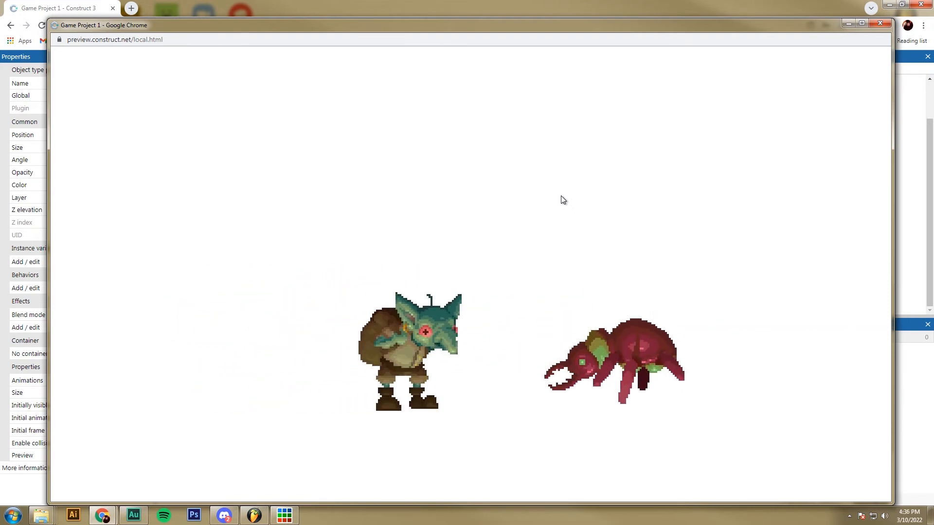
key("space")
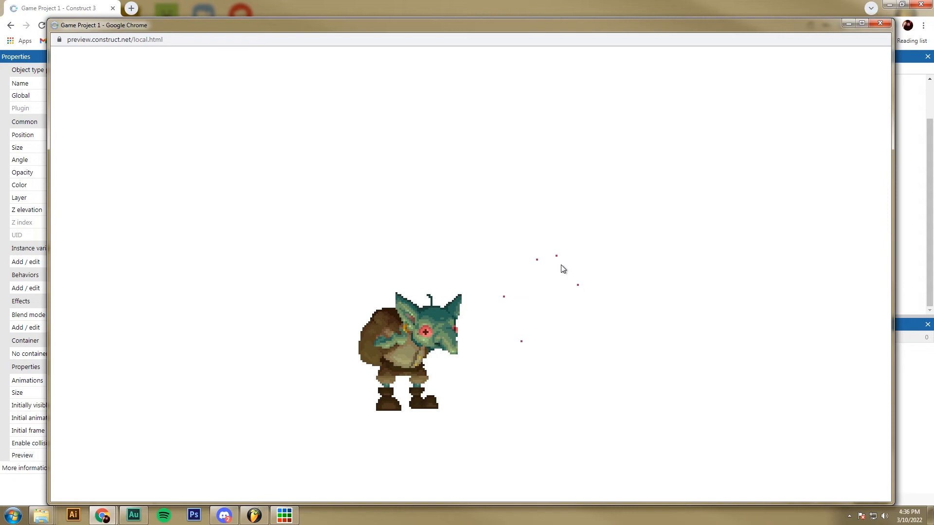
Walk the character around the defeated enemy's spot to examine what the animation leaves behind, and close the preview
key("Left")
key("Up")
key("Right")
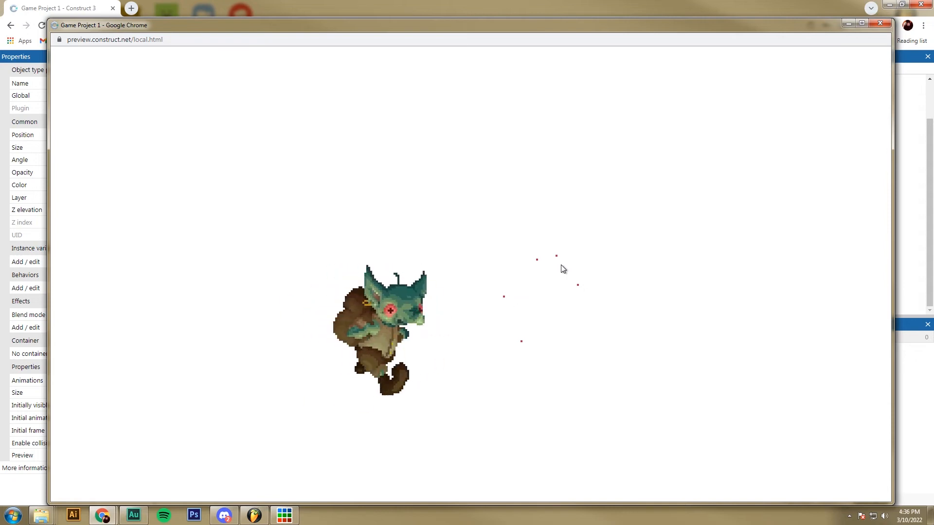
key("Up")
key("Left")
key("Down")
key("Up")
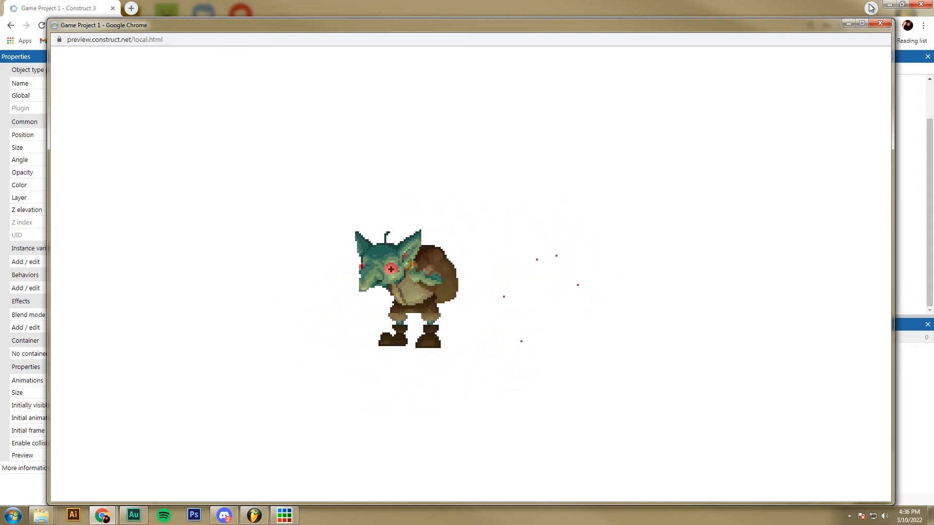
left_click(885, 26)
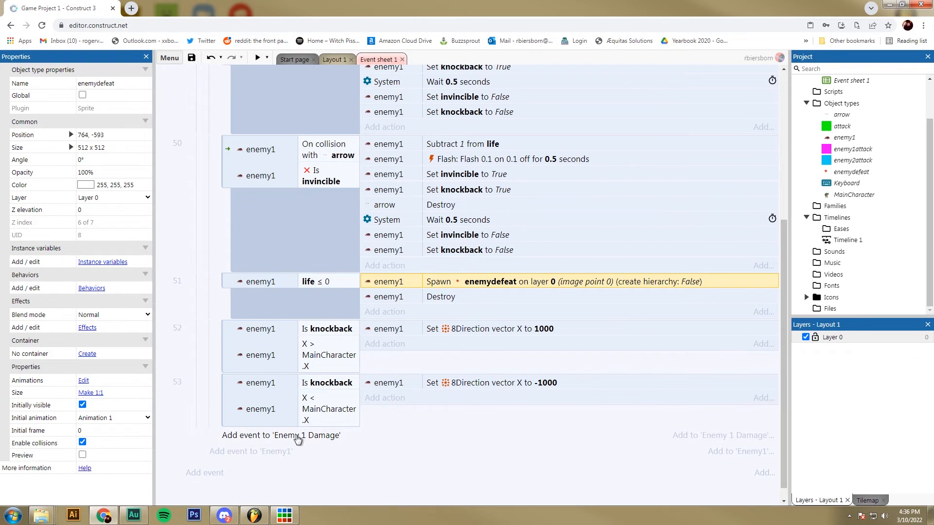
Add an event to the Enemy 1 Damage group with enemydefeat's On finished condition for "Animation 1"
left_click(297, 436)
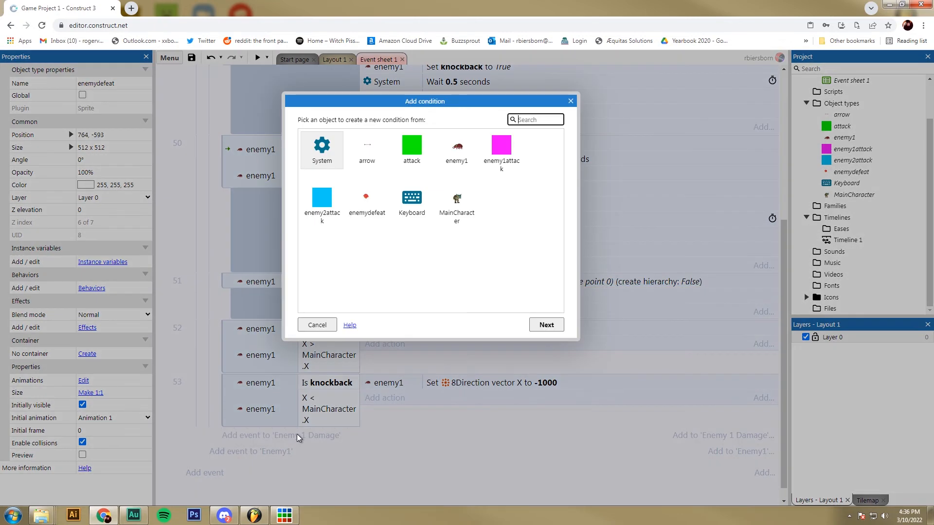
left_click(374, 211)
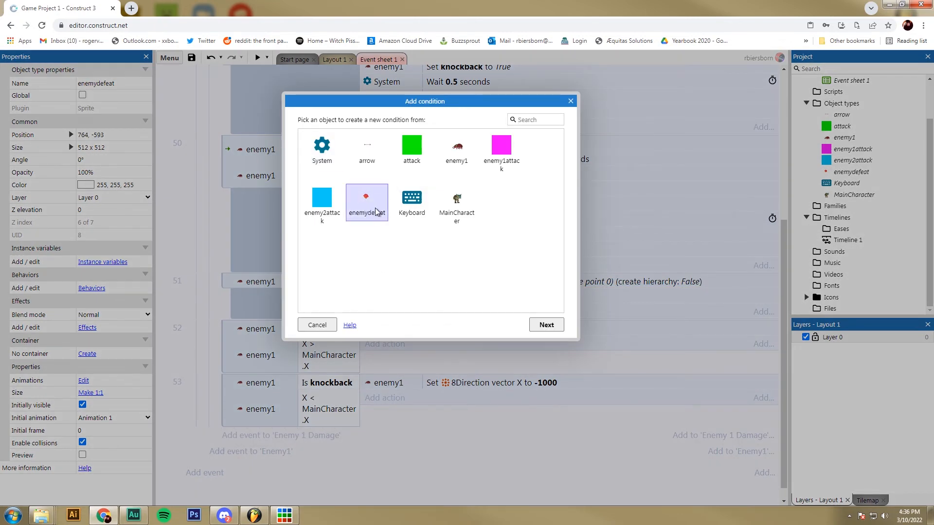
double_click(370, 208)
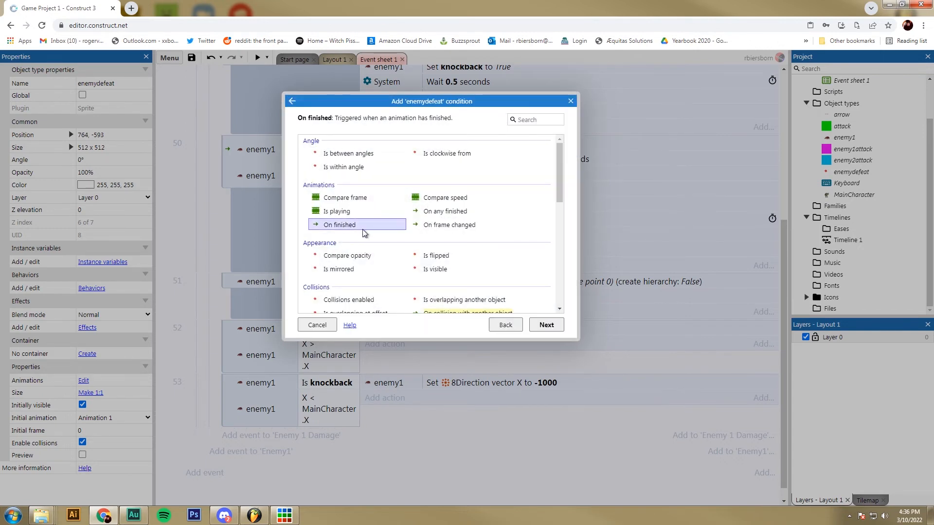
double_click(338, 226)
type("\"")
left_click(421, 223)
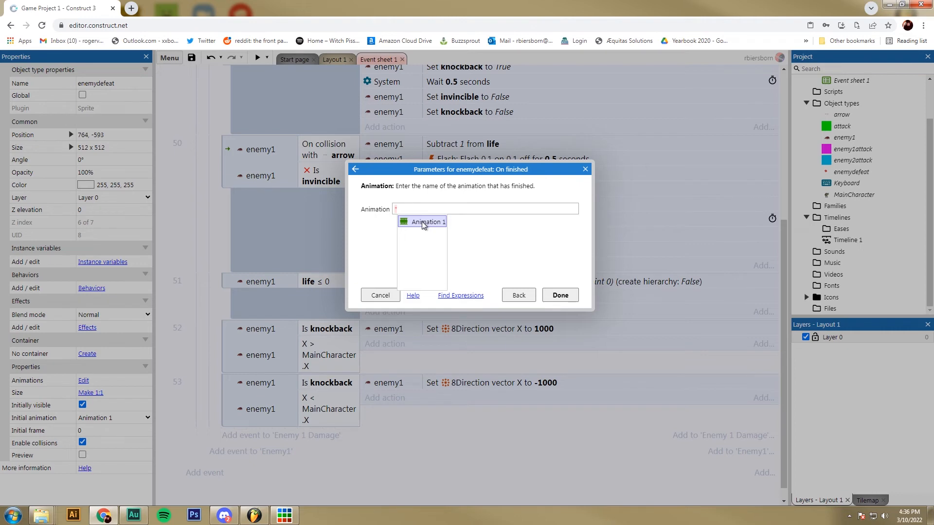
double_click(423, 223)
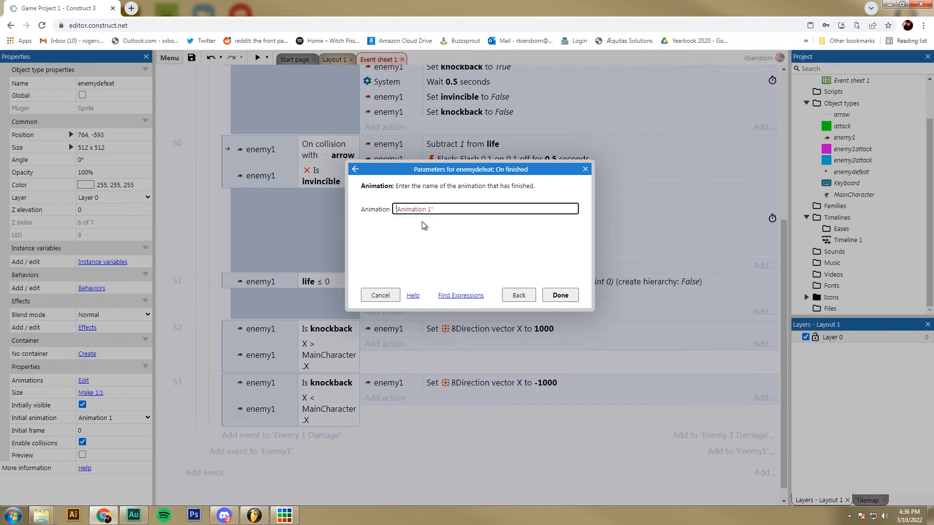
left_click(560, 295)
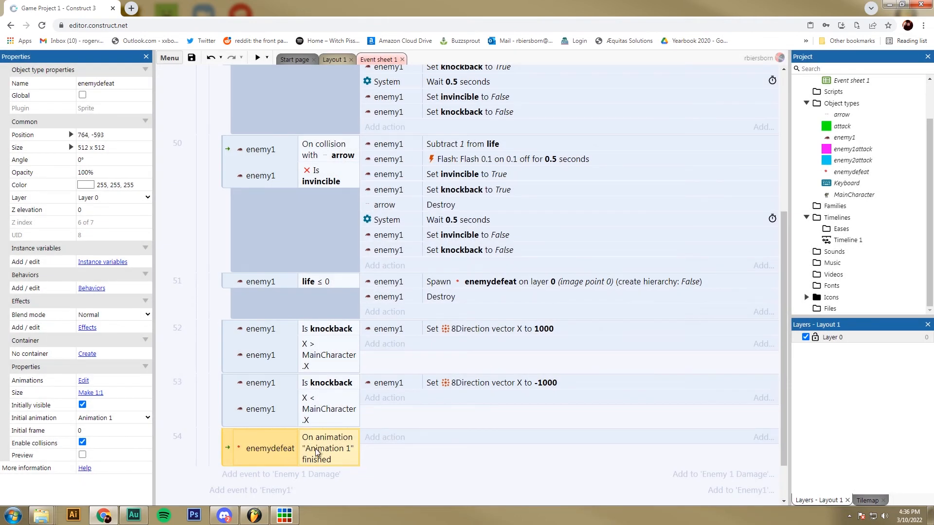
Add an enemydefeat Destroy action to the "Animation 1" finished event
left_click(377, 437)
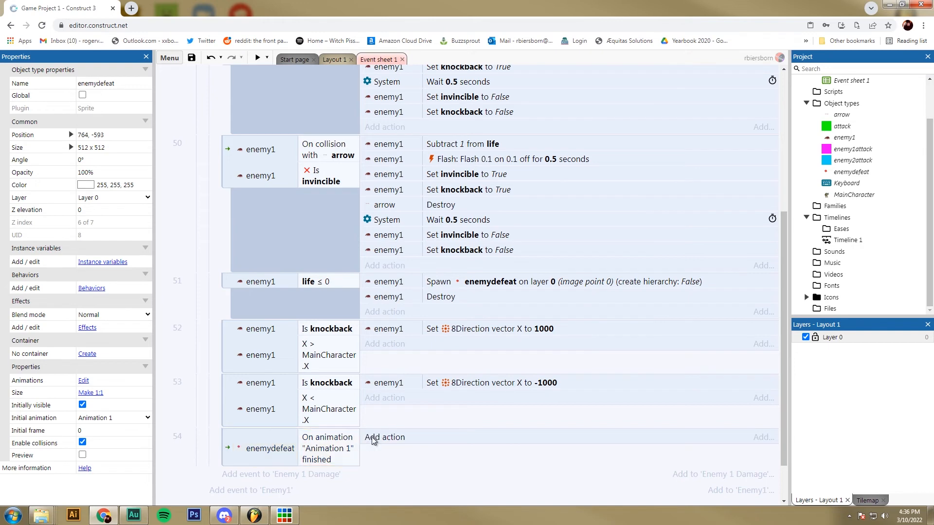
double_click(366, 198)
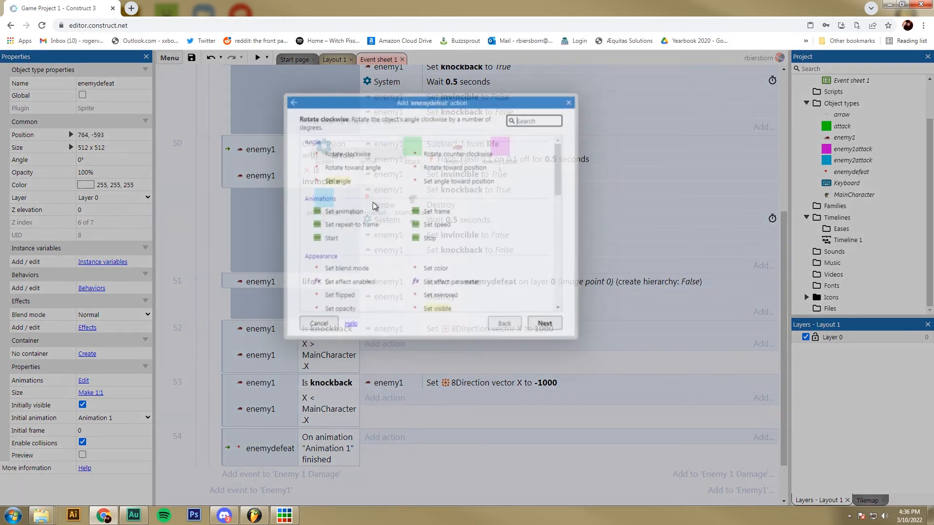
scroll(381, 155, "down", 6)
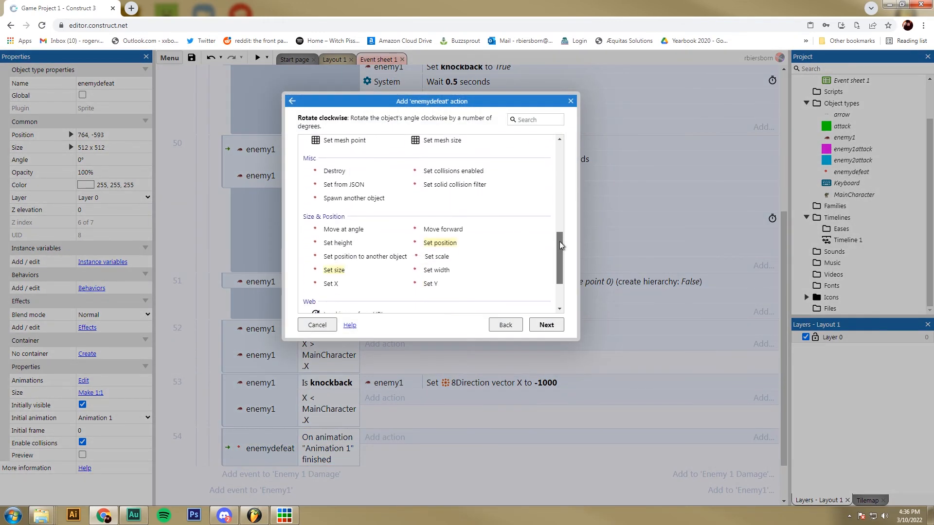
left_click(348, 158)
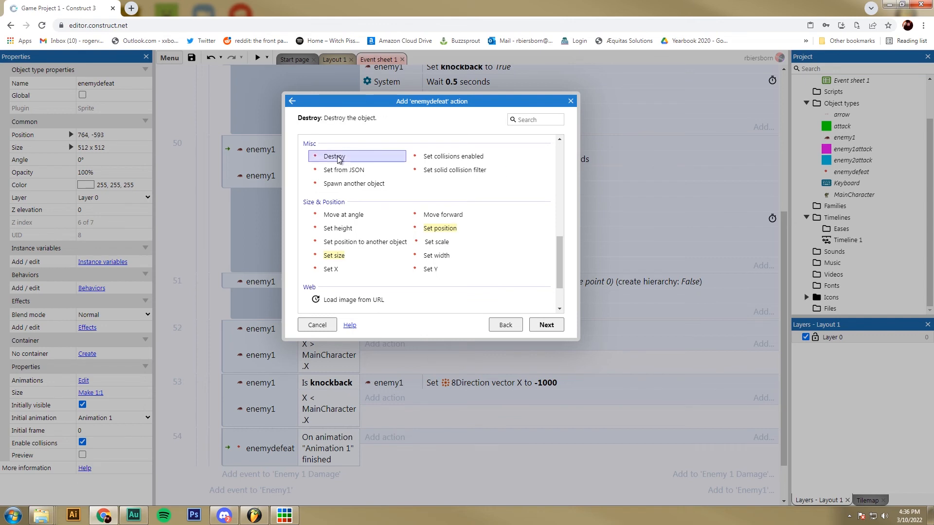
double_click(339, 158)
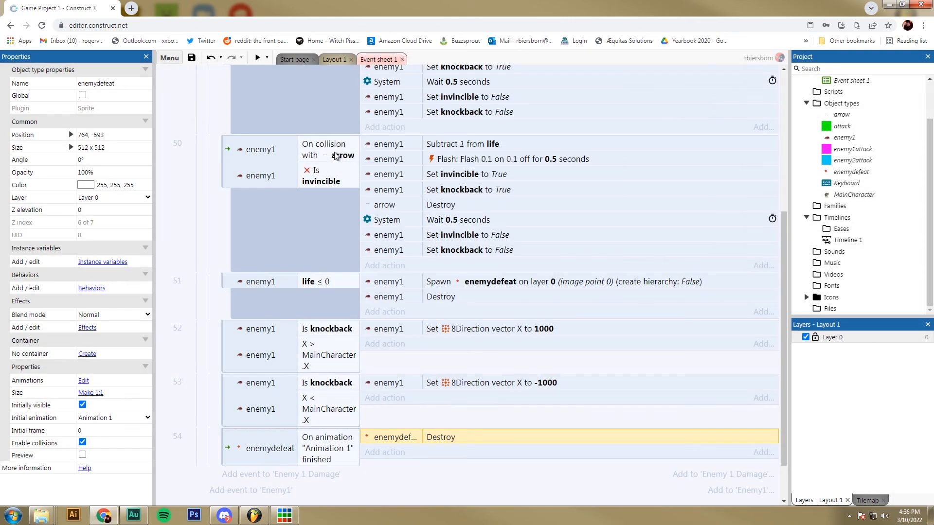
Run the game preview again to test enemydefeat's removal after its animation, and close it
left_click(256, 58)
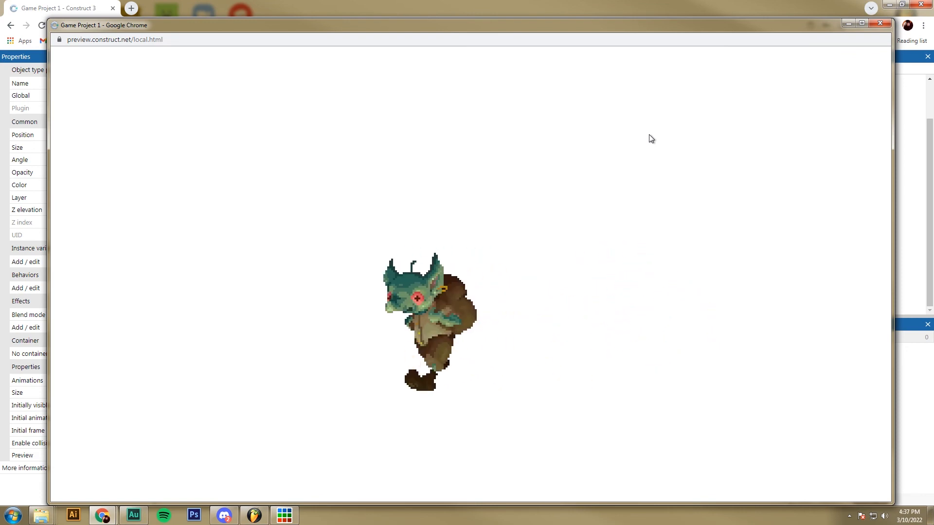
left_click(885, 25)
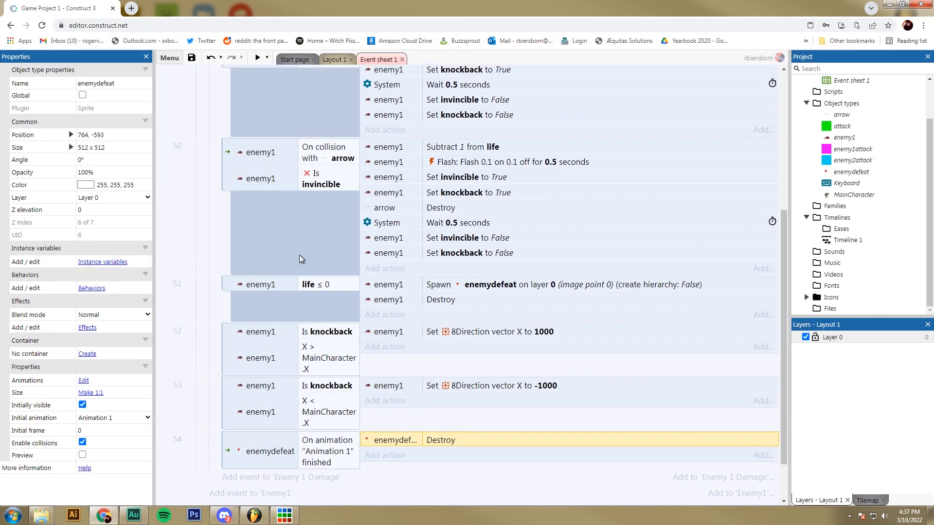
Collapse the Enemy 1 Damage group and the Enemy1 group in the event sheet
scroll(301, 260, "up", 10)
left_click(214, 244)
left_click(202, 174)
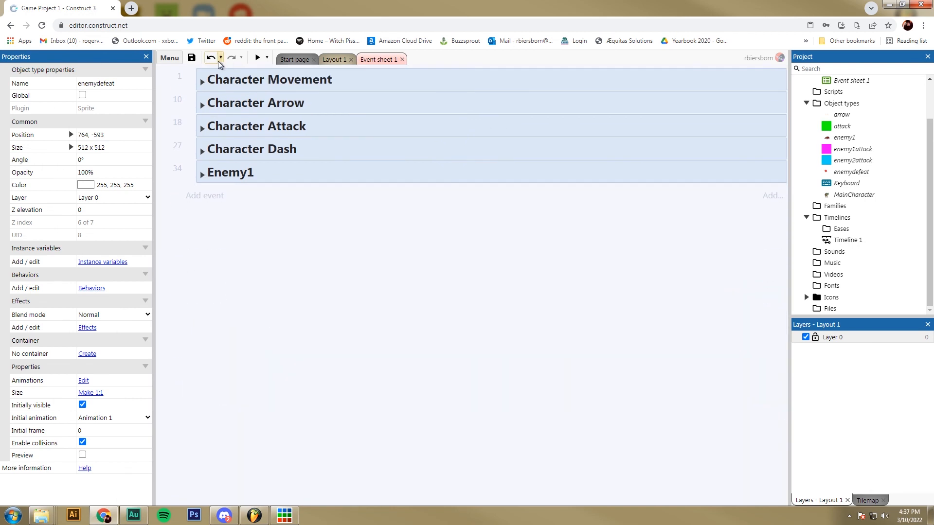
Open Layout 1, move the enemy1 sprite to about 947, 565 and deselect it
left_click(339, 59)
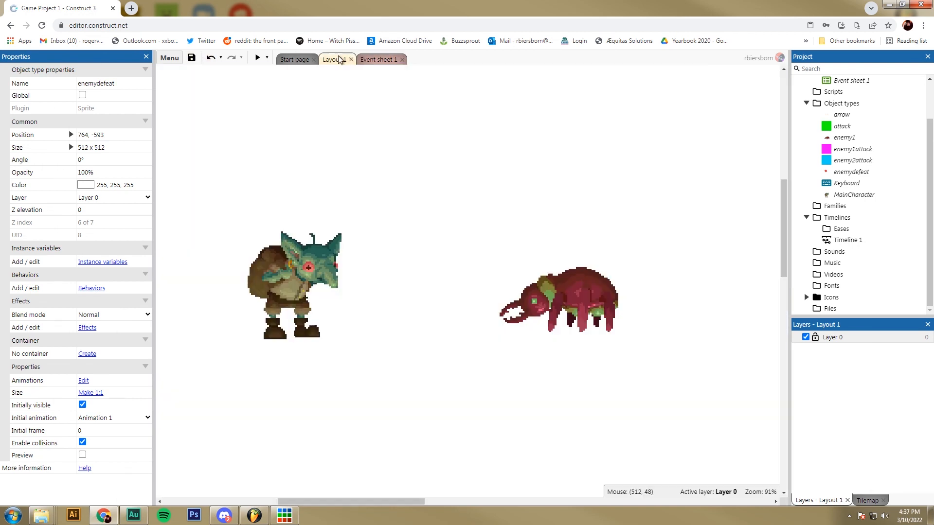
left_click_drag(517, 246, 542, 292)
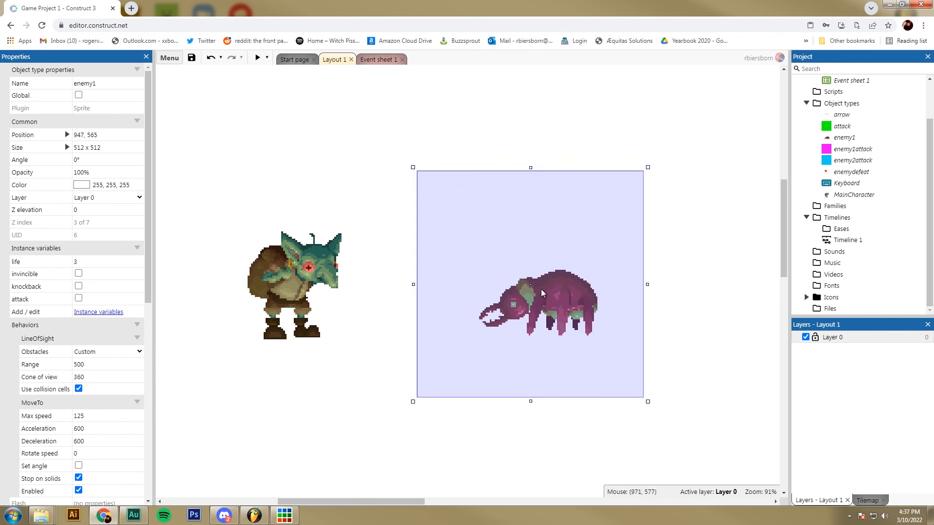
left_click(690, 276)
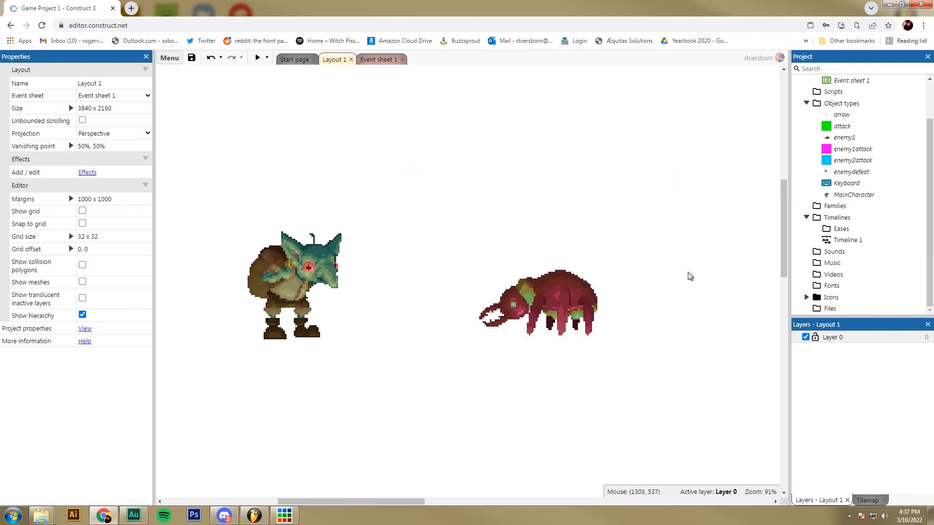